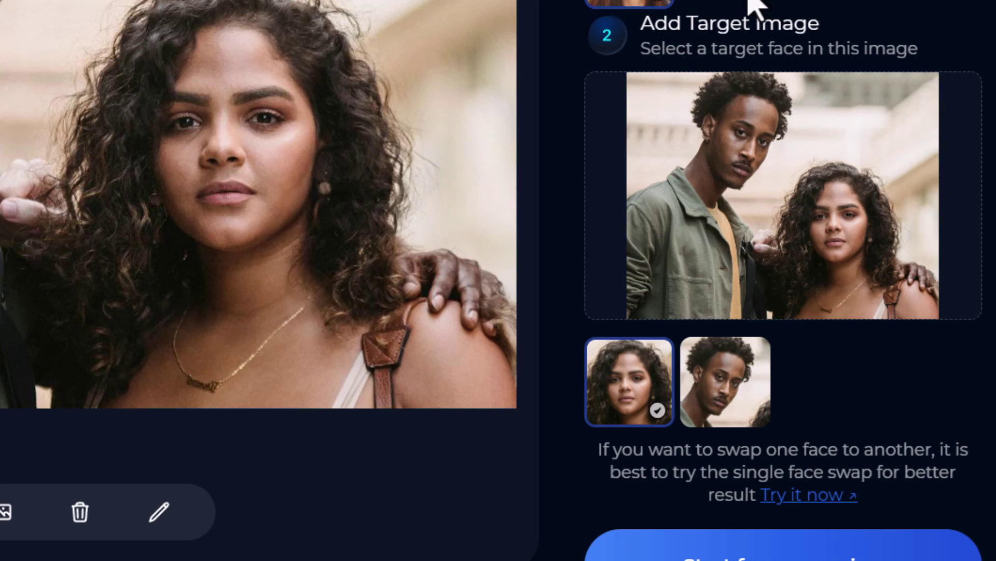
# - Swap the woman's face in the group photo and save the result to disk
pyautogui.click(618, 394)
pyautogui.click(616, 402)
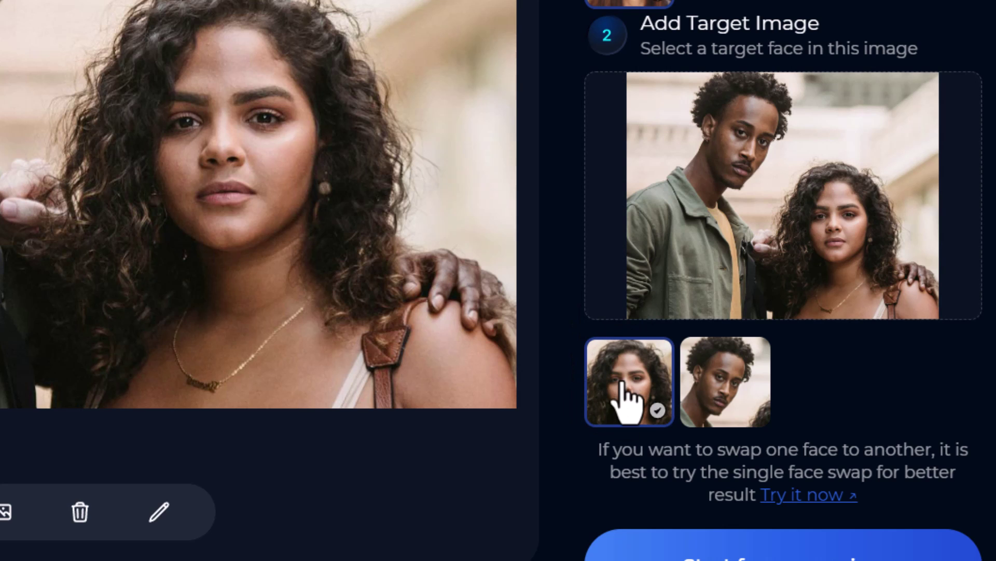
pyautogui.scroll(-2, 630, 400)
pyautogui.click(756, 472)
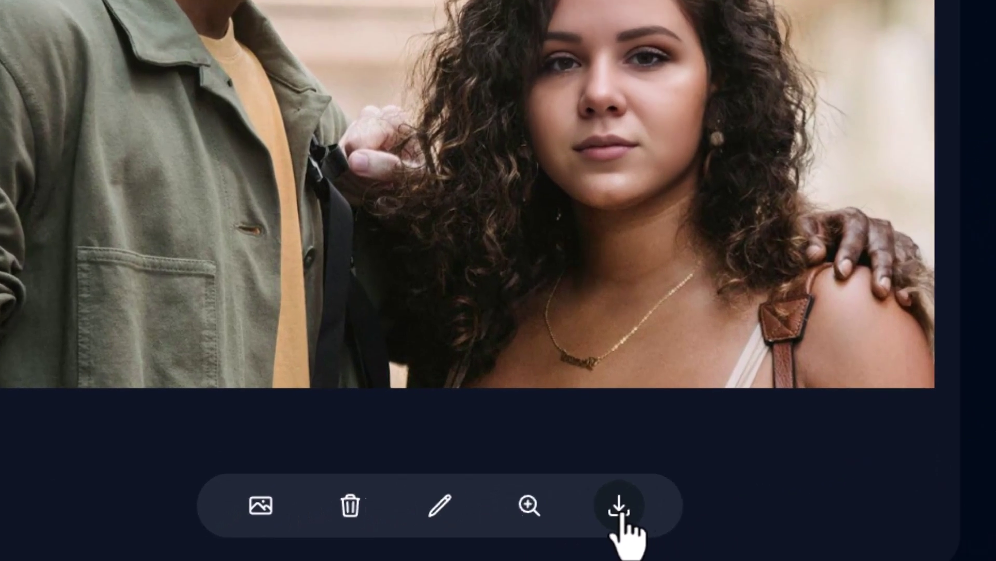
pyautogui.click(452, 526)
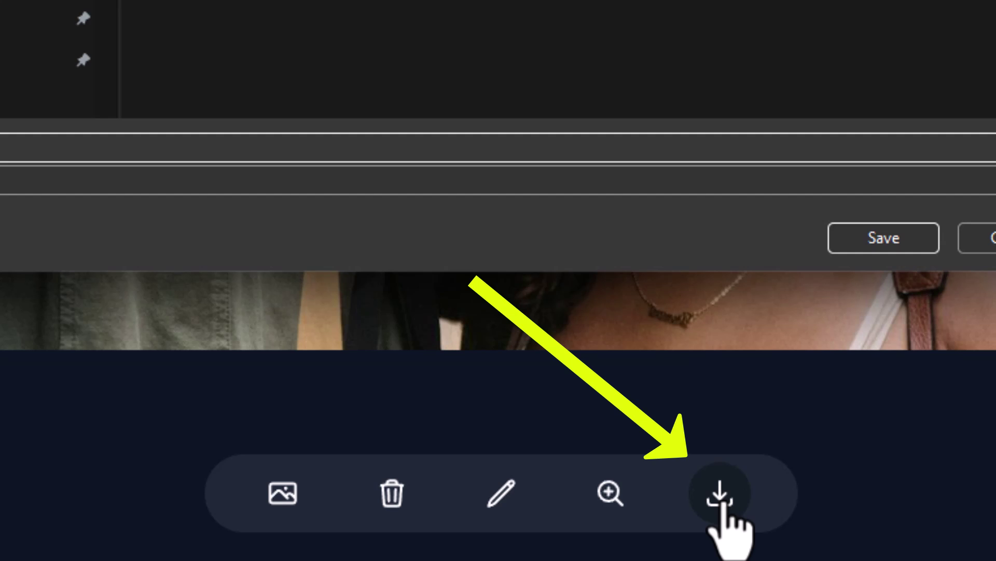
pyautogui.click(912, 240)
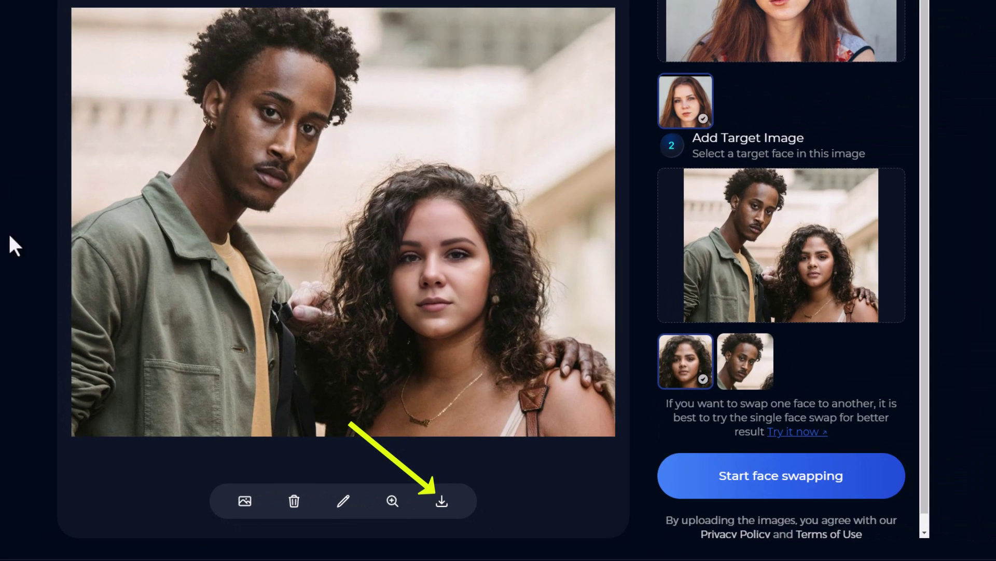
# - Use the swapped photo as target and the man's portrait as source to swap the man's face
pyautogui.moveTo(10, 240); pyautogui.dragTo(759, 247)
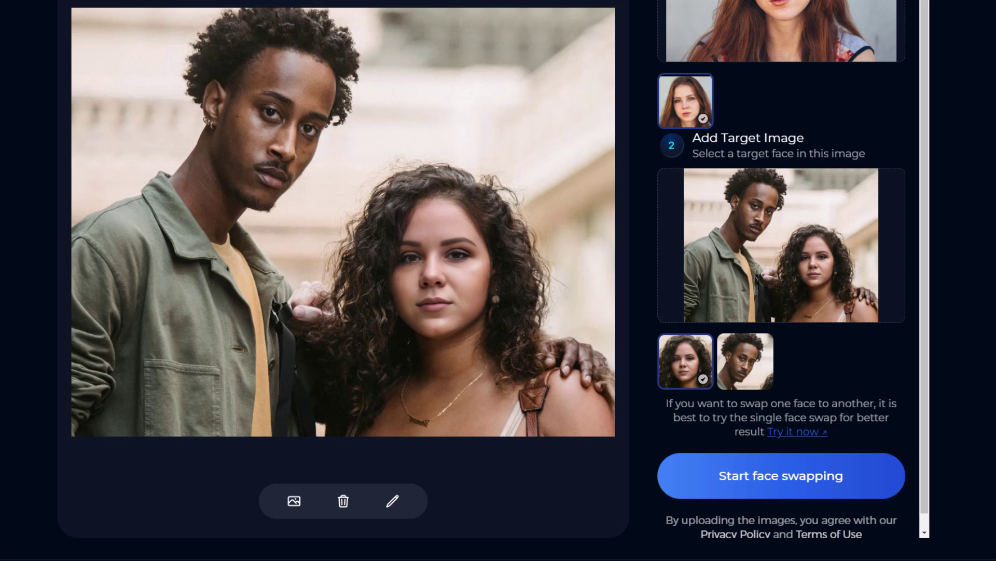
pyautogui.moveTo(6, 239); pyautogui.dragTo(787, 44)
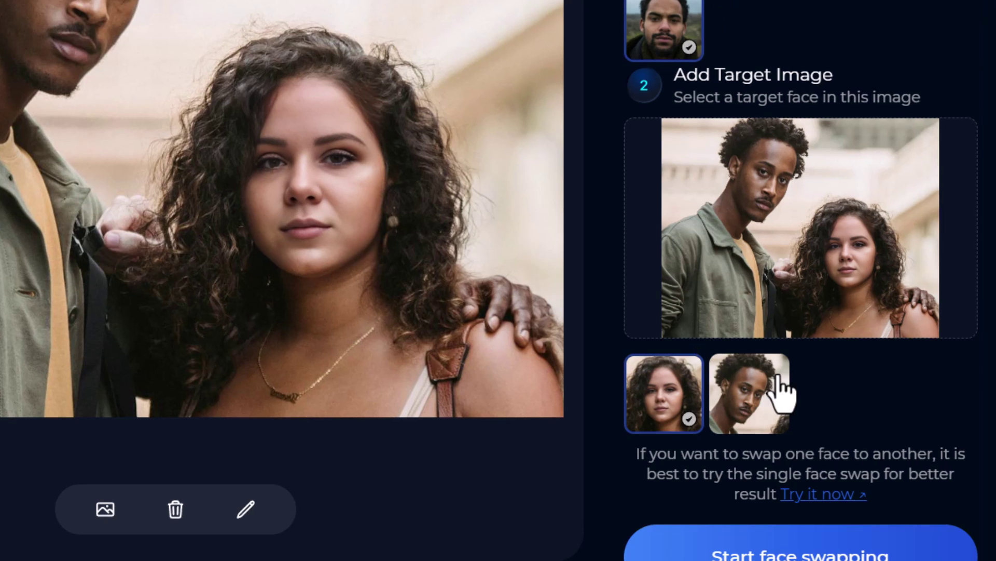
pyautogui.click(763, 388)
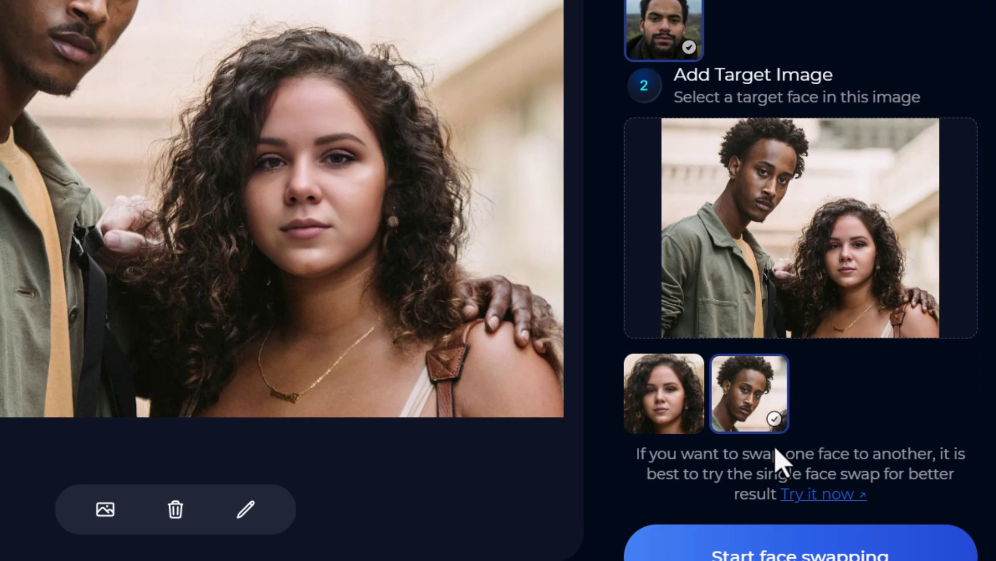
pyautogui.scroll(-2, 773, 460)
pyautogui.click(814, 497)
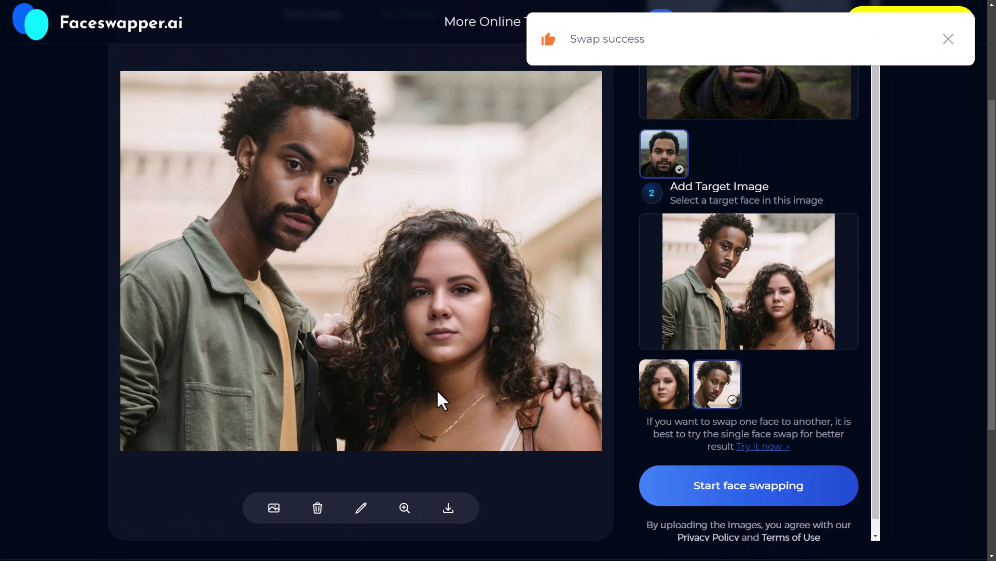
# - Add the red-haired woman's face as another source, leaving the man's face selected
pyautogui.scroll(3, 437, 388)
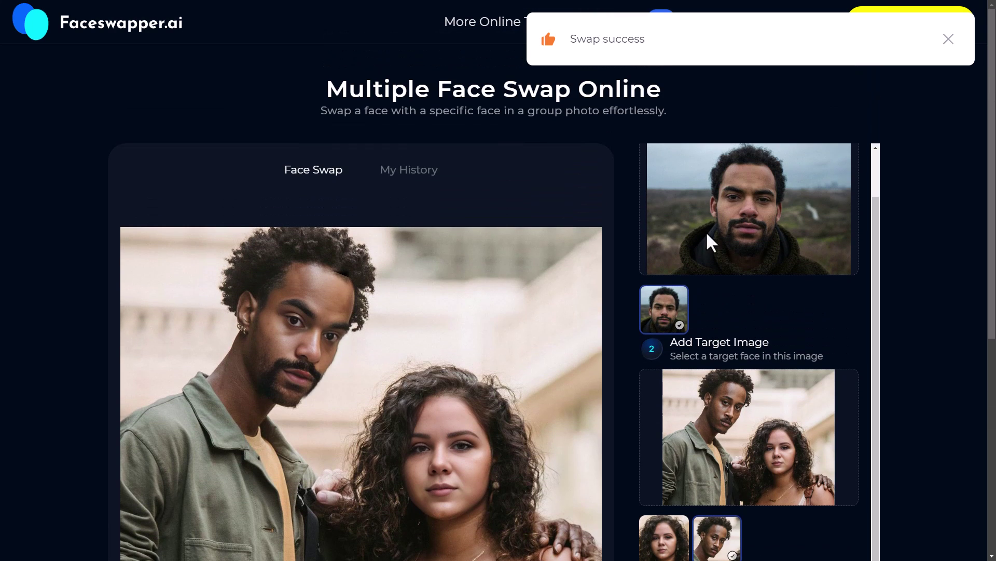
pyautogui.moveTo(995, 202); pyautogui.dragTo(782, 220)
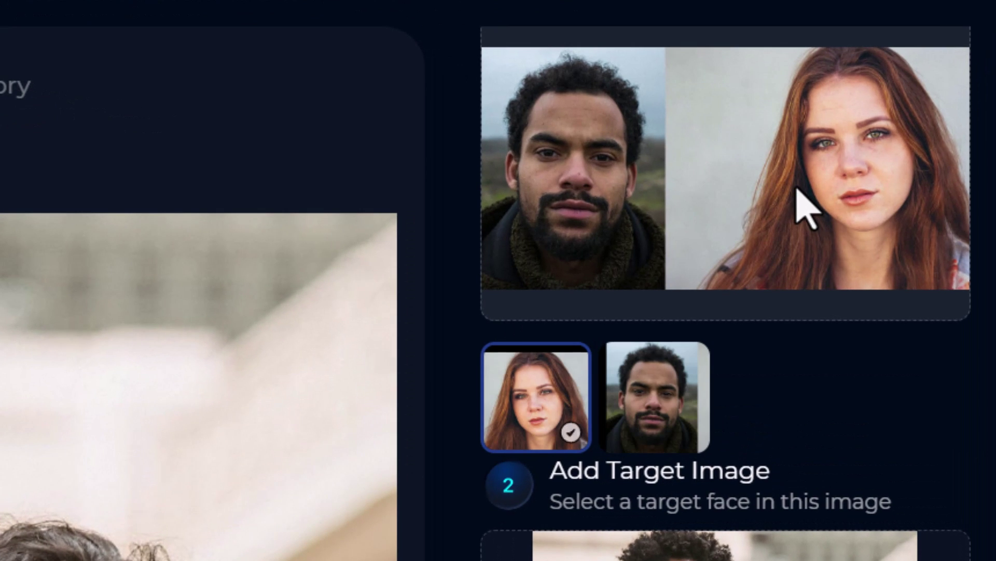
pyautogui.scroll(-1, 571, 363)
pyautogui.click(651, 366)
pyautogui.click(556, 378)
pyautogui.click(668, 374)
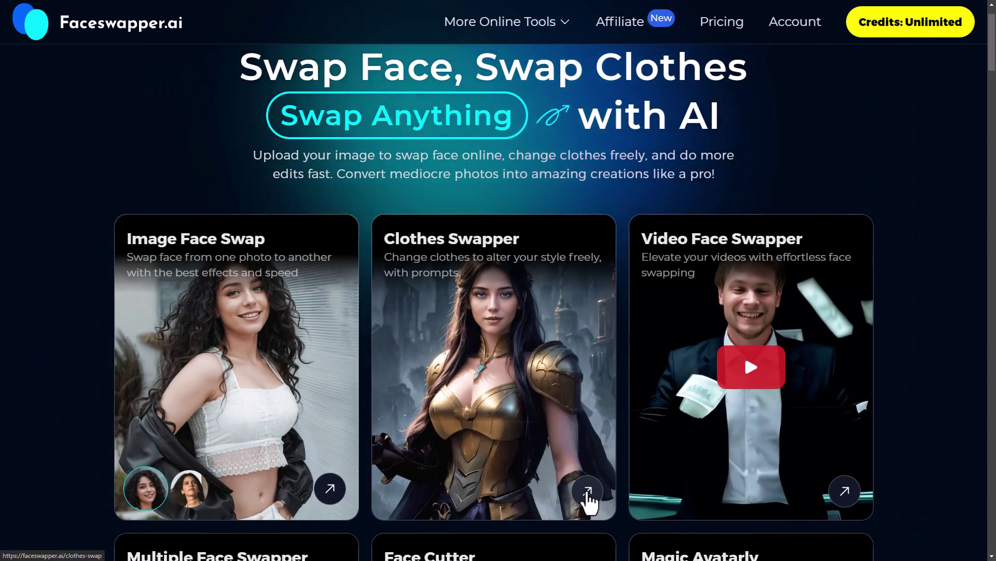
# - Restyle the pink-dress portrait in Clothes Swapper: first a black dress, then an Iron Man suit
pyautogui.click(588, 495)
pyautogui.moveTo(327, 155); pyautogui.dragTo(769, 177)
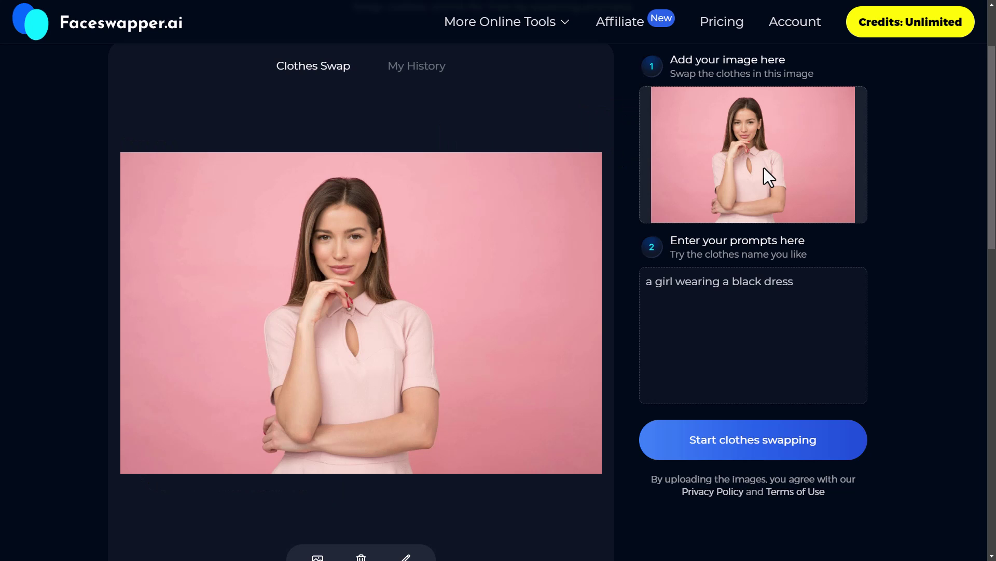
pyautogui.click(822, 285)
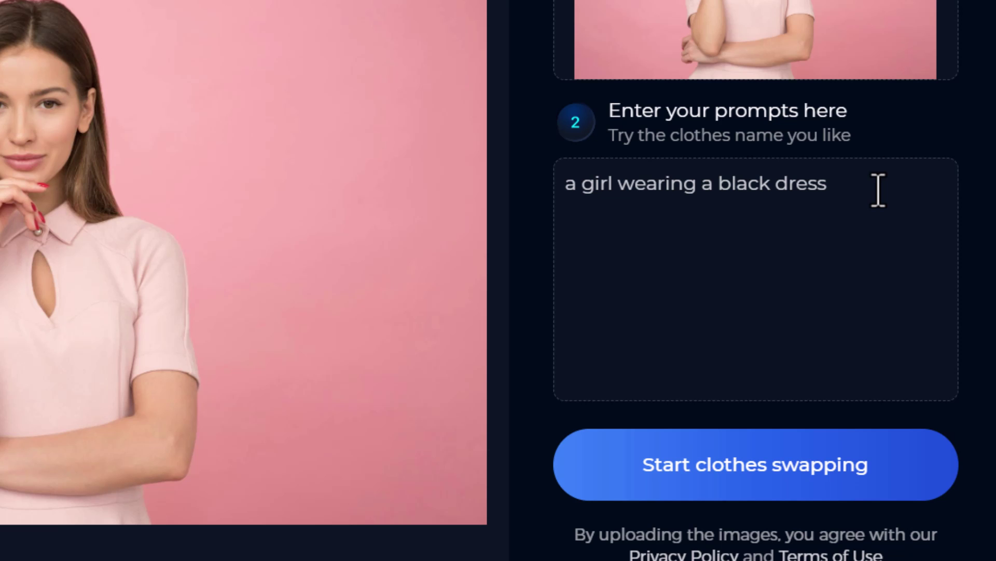
pyautogui.click(752, 467)
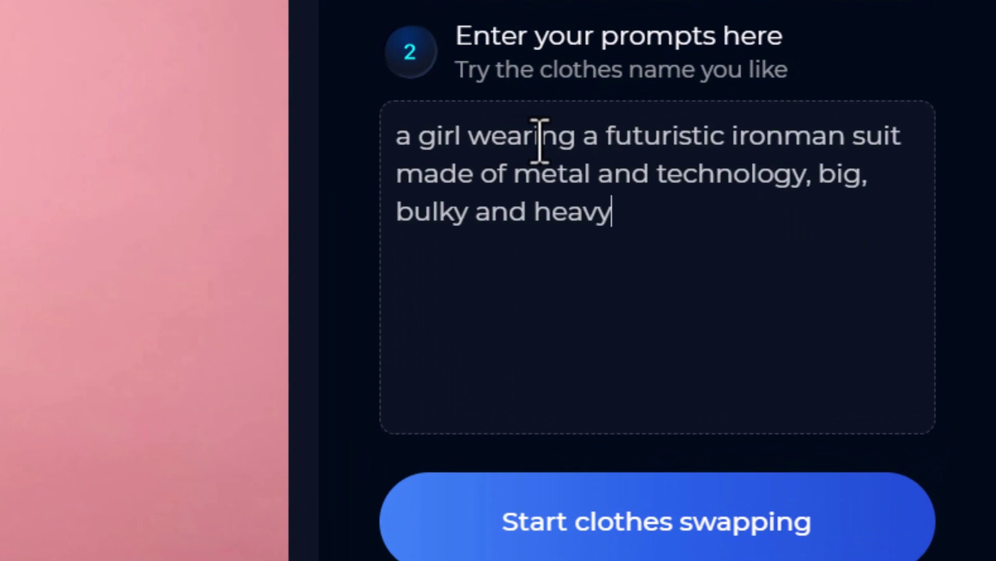
pyautogui.click(613, 532)
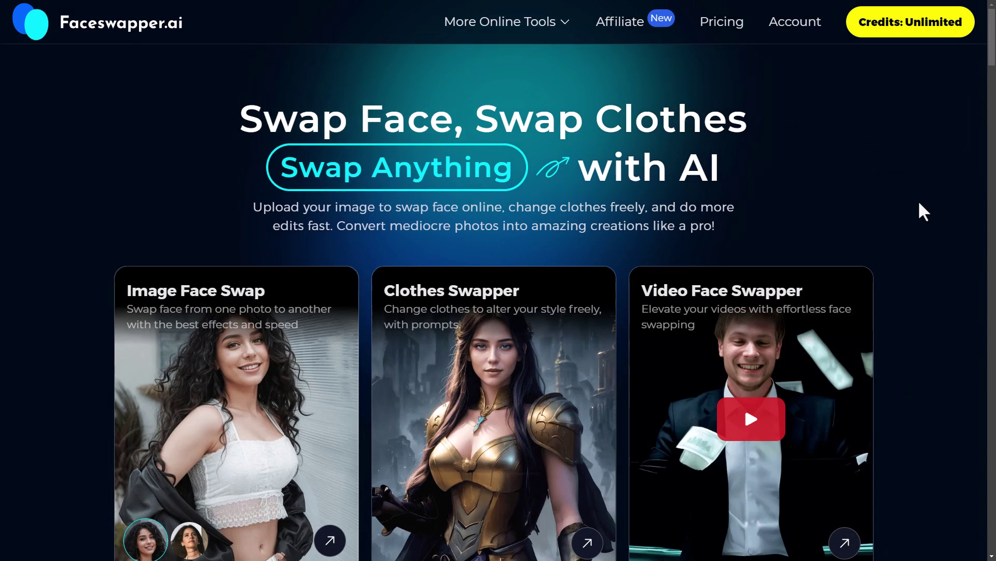
# - Submit the red-haired woman's face and the 20-second man's clip to Video Face Swapper
pyautogui.scroll(-3, 924, 211)
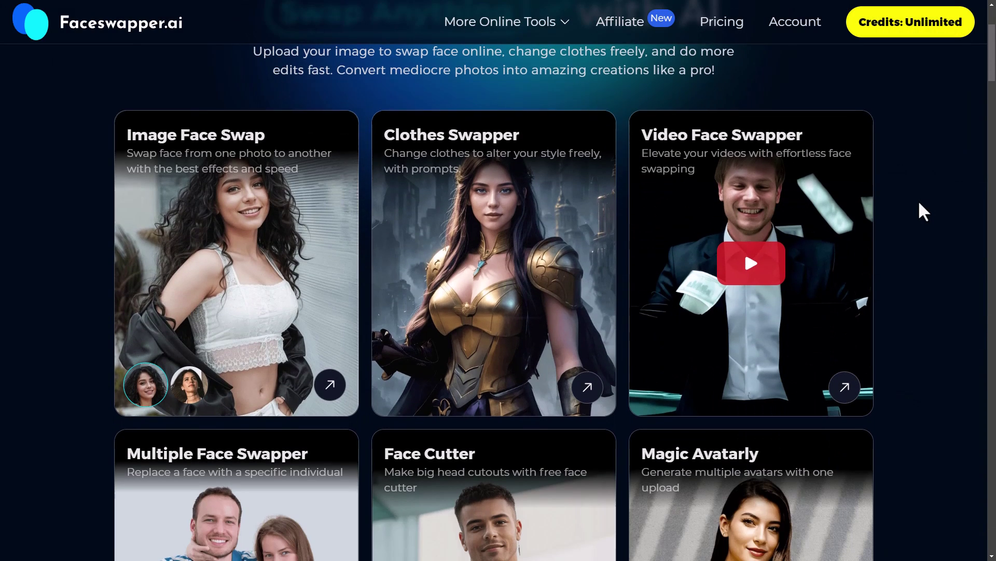
pyautogui.click(707, 147)
pyautogui.scroll(-1, 711, 154)
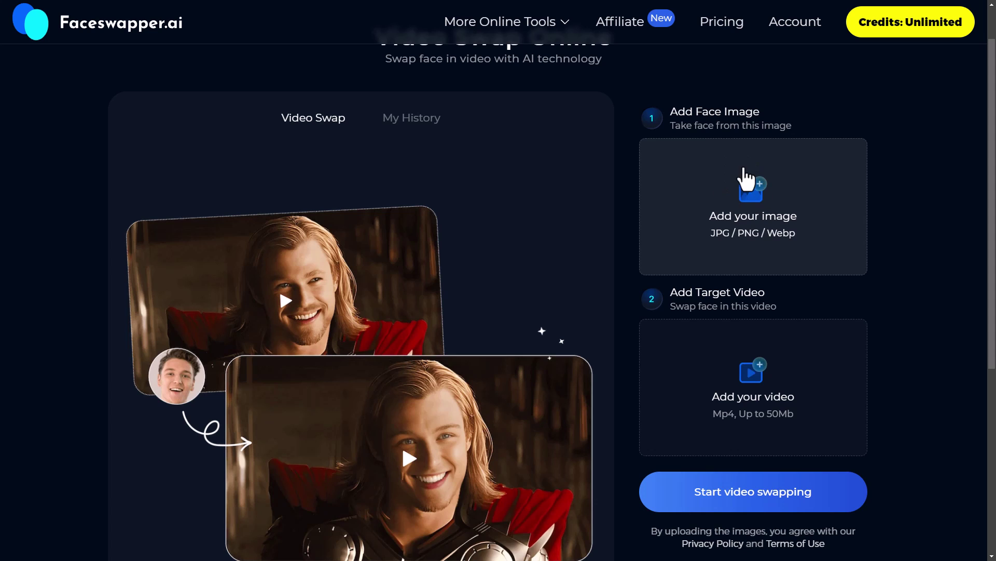
pyautogui.click(746, 191)
pyautogui.moveTo(685, 242); pyautogui.dragTo(739, 190)
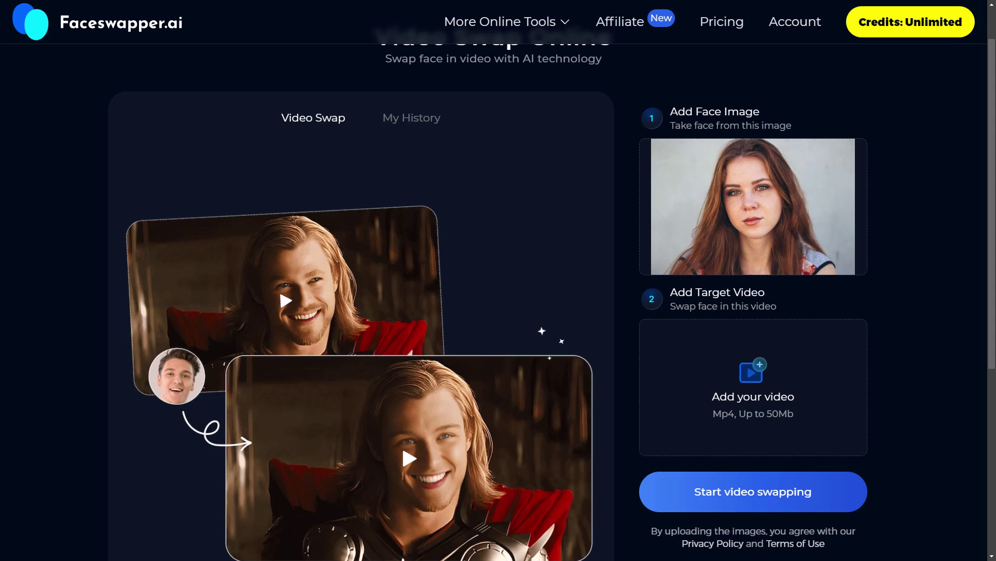
pyautogui.moveTo(402, 444); pyautogui.dragTo(827, 397)
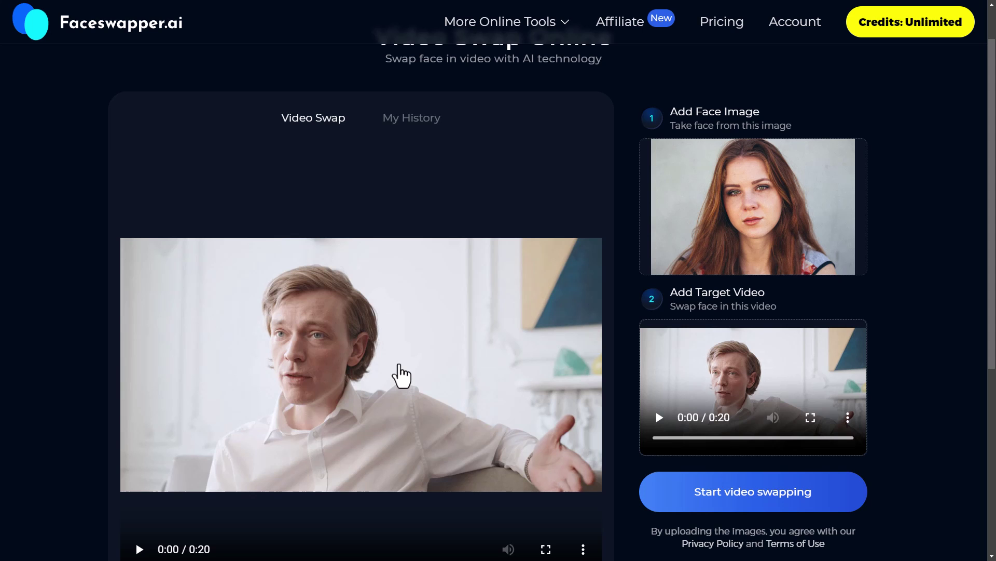
pyautogui.click(760, 490)
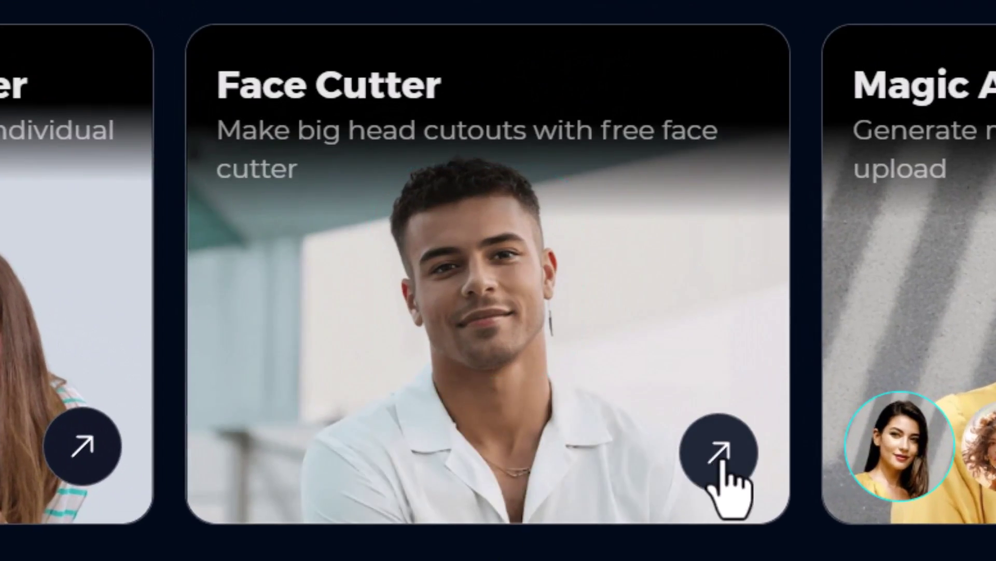
# - Add pexels-fauxels-3184398.jpg and kPgfEtGs.jpg to Face Cutter and cut all faces
pyautogui.click(610, 447)
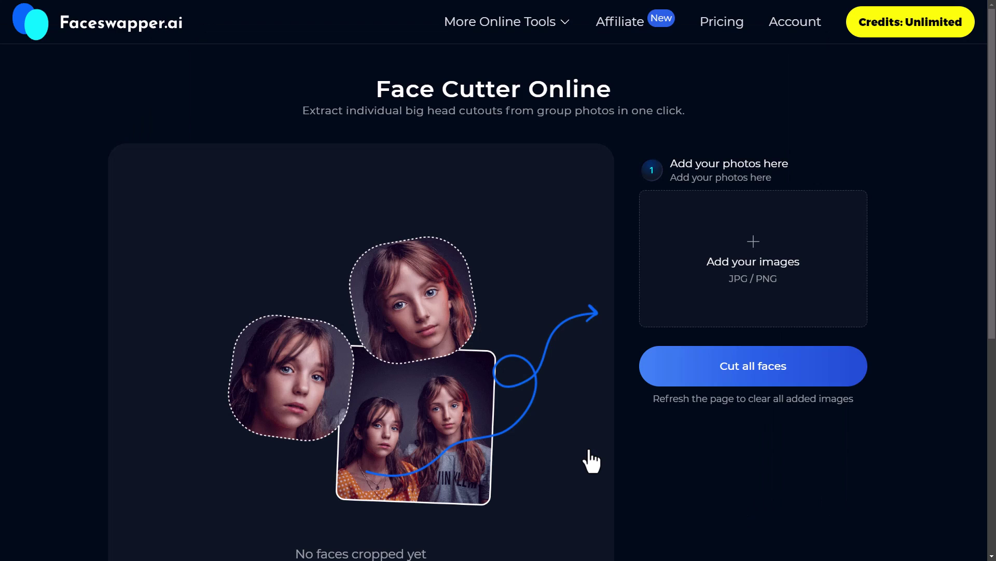
pyautogui.scroll(-1, 592, 460)
pyautogui.click(765, 211)
pyautogui.click(503, 99)
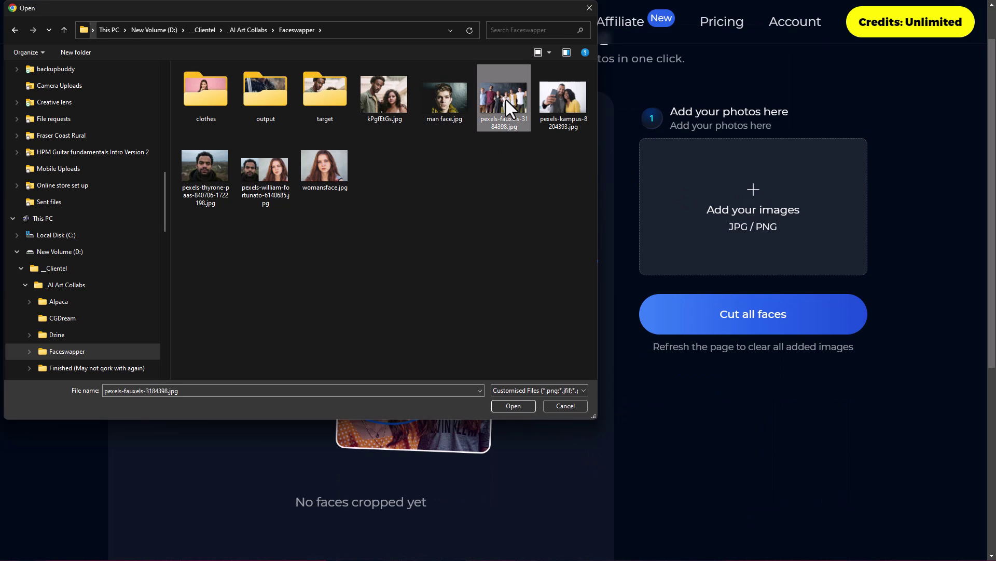
pyautogui.click(506, 403)
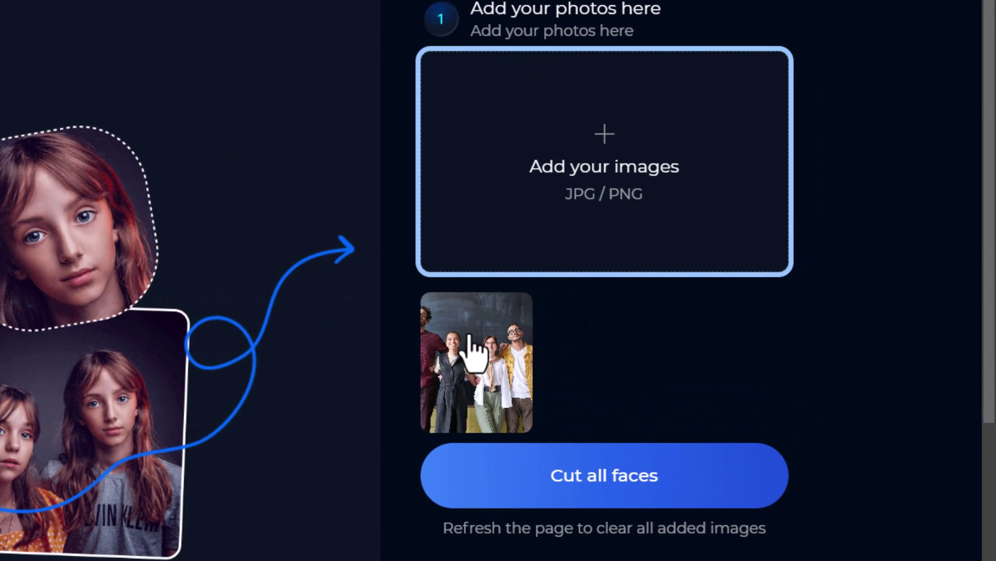
pyautogui.click(583, 216)
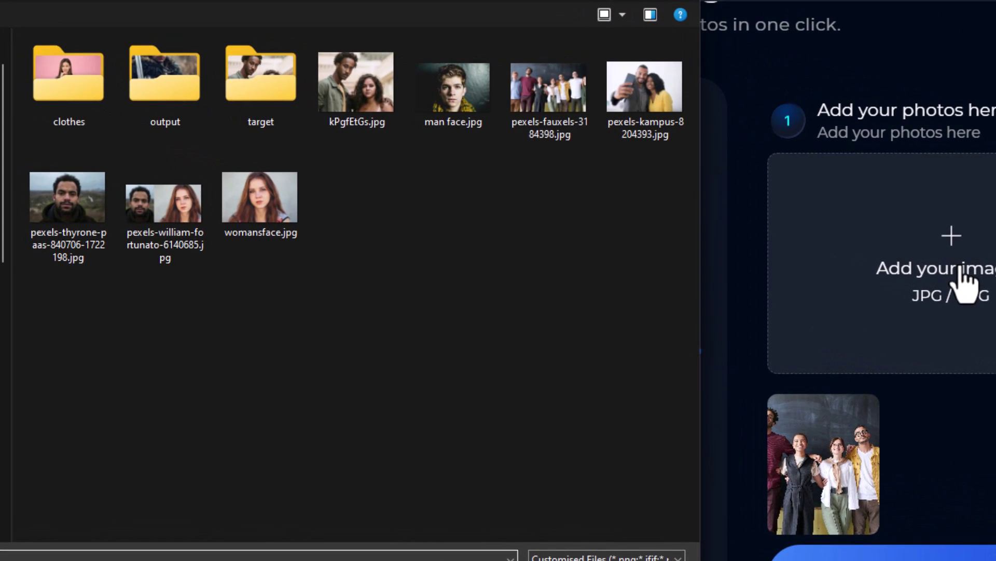
pyautogui.click(356, 88)
pyautogui.press('Return')
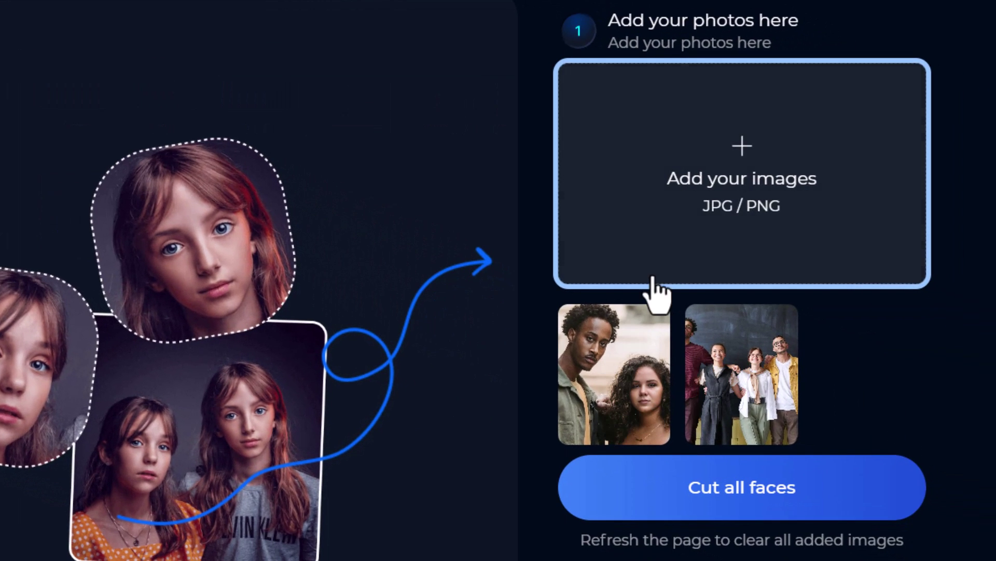
pyautogui.click(749, 487)
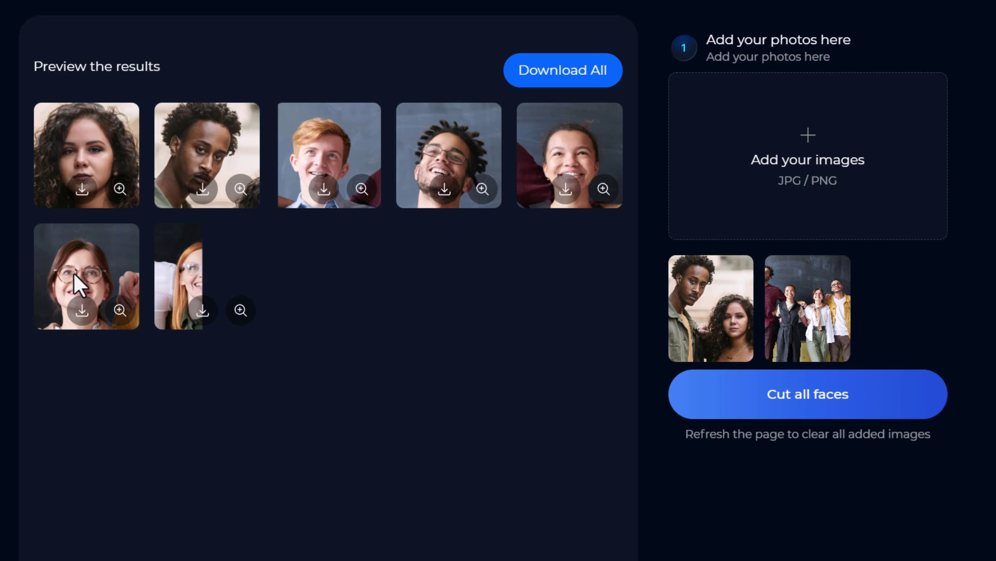
# - Enlarge and inspect the sixth, fifth, third, first and second face cutouts
pyautogui.click(119, 310)
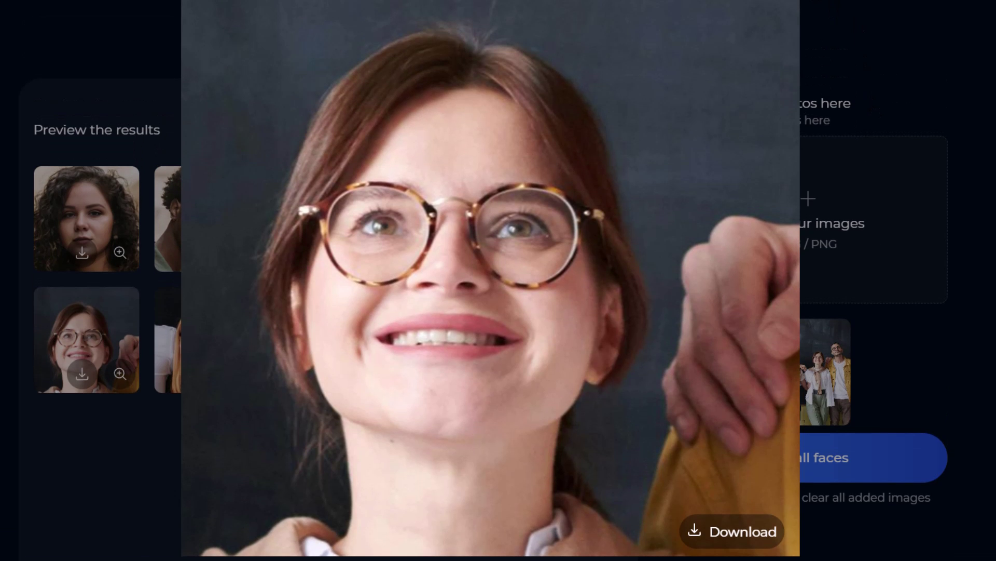
pyautogui.click(658, 151)
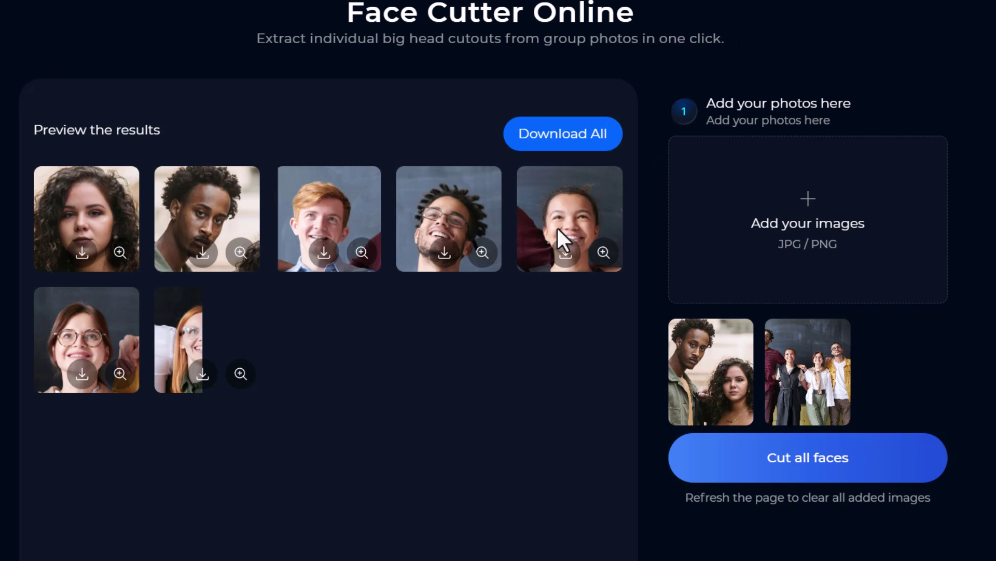
pyautogui.click(606, 254)
pyautogui.click(483, 229)
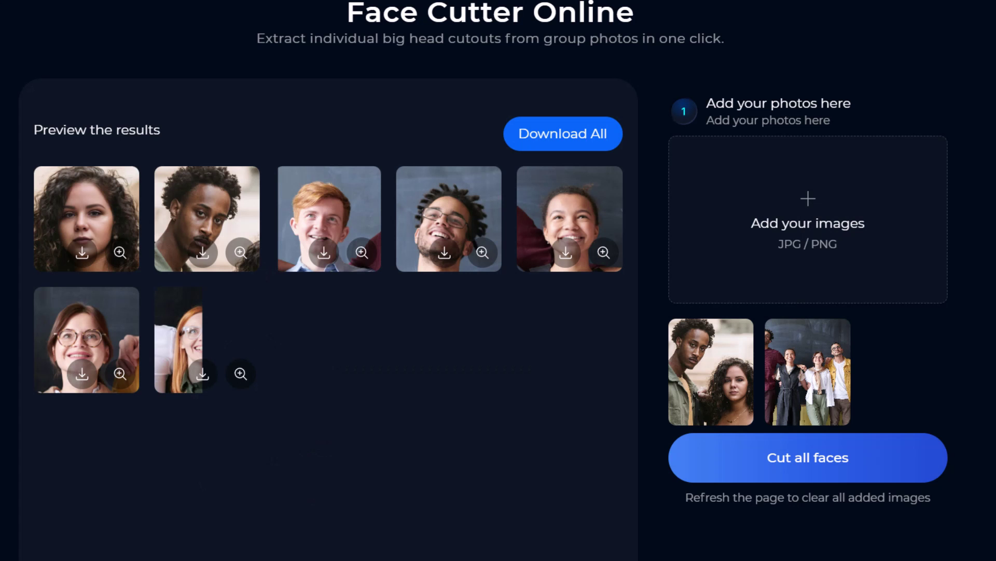
pyautogui.click(368, 261)
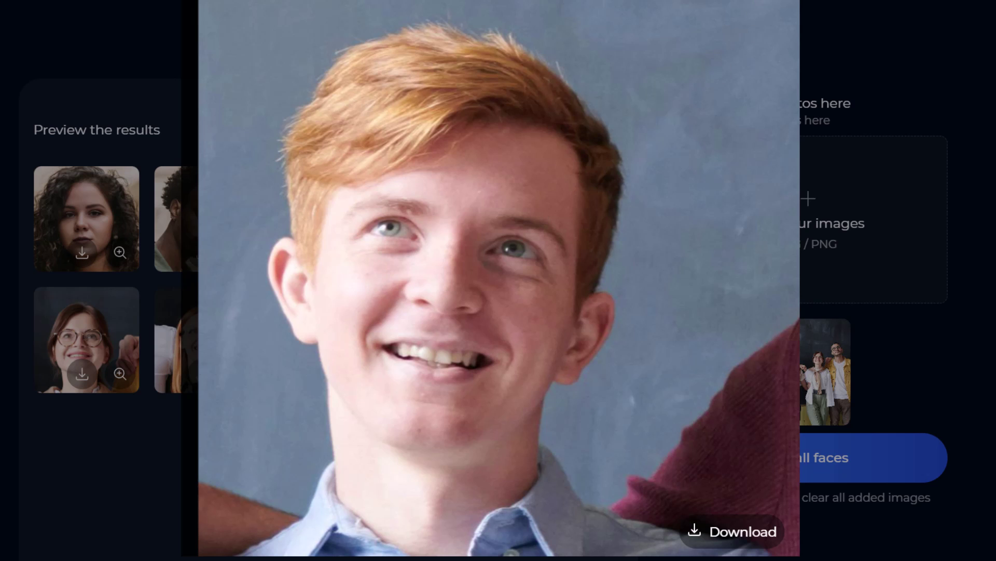
pyautogui.click(30, 334)
pyautogui.click(120, 252)
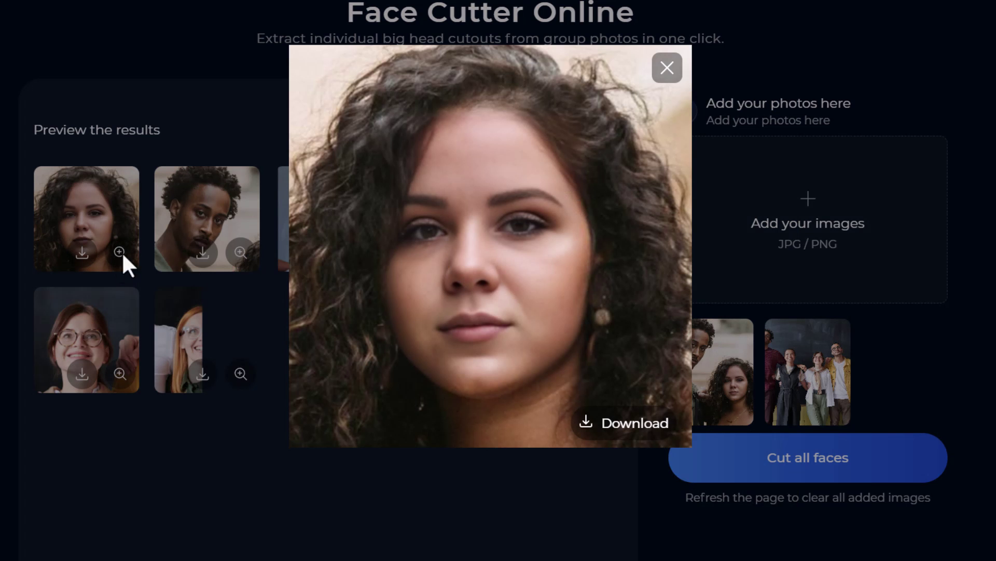
pyautogui.click(668, 67)
pyautogui.click(244, 255)
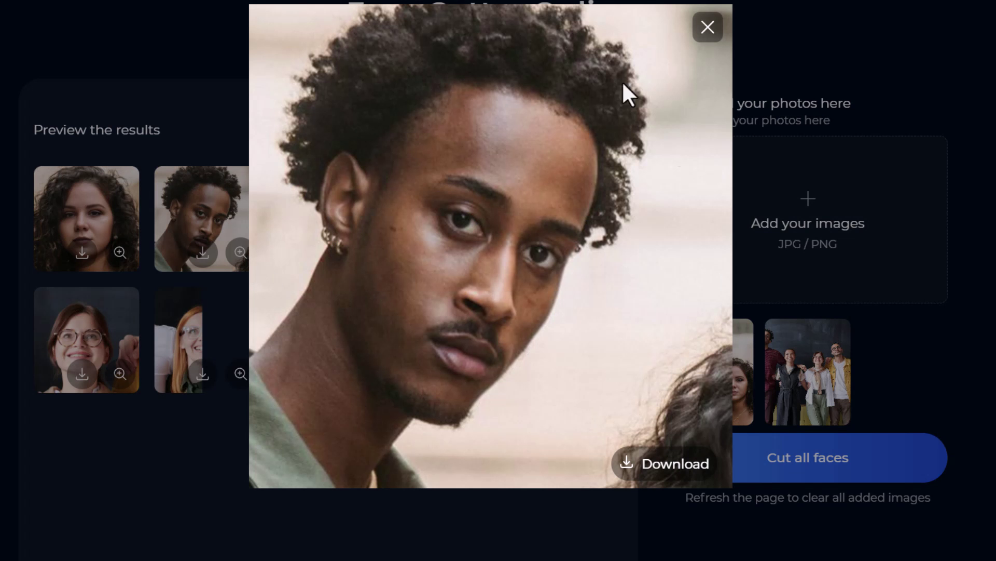
pyautogui.click(707, 27)
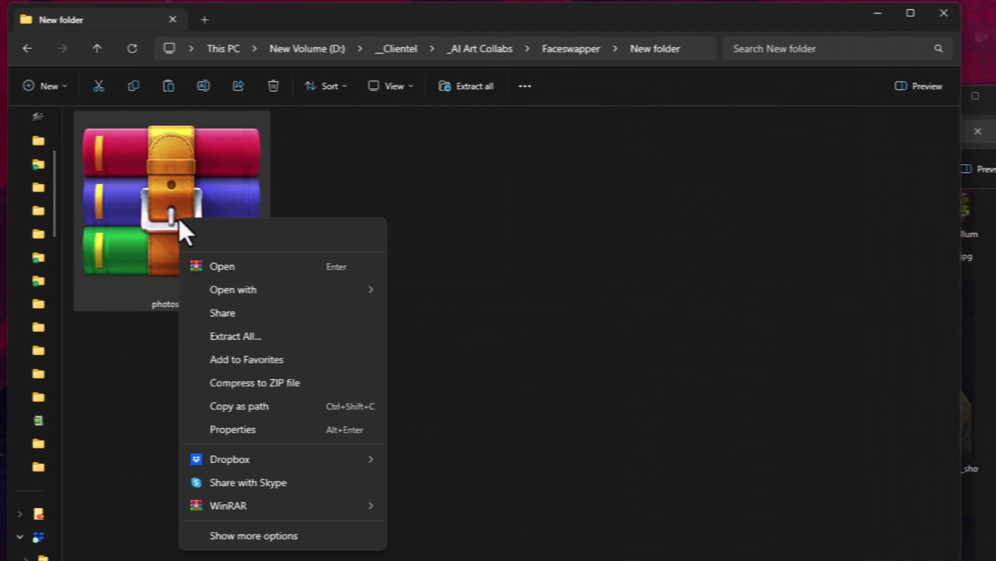
# - Extract photos.zip to a faces folder with WinRAR, open it, and select 1.png and 3.png
pyautogui.moveTo(254, 514)
pyautogui.click(451, 558)
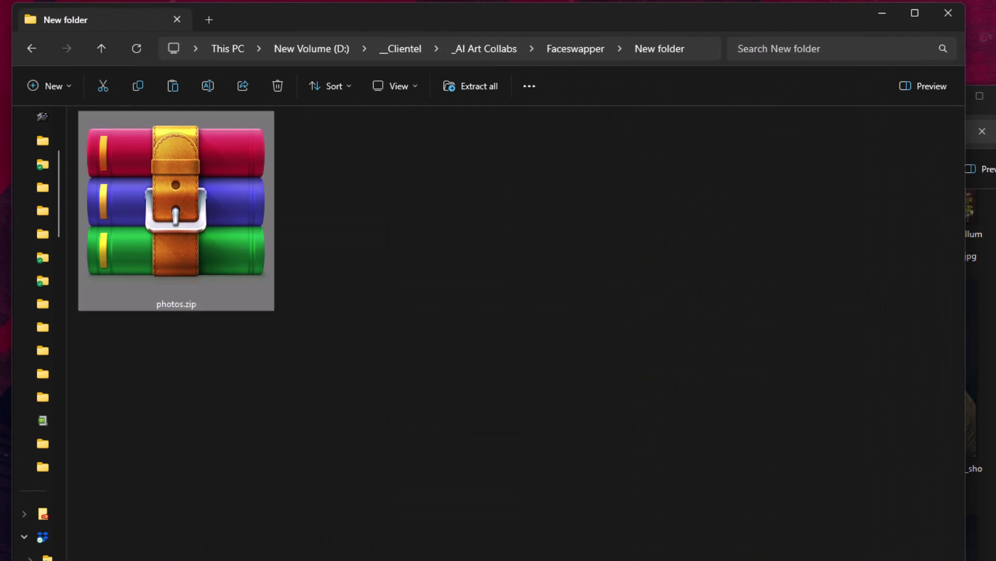
pyautogui.doubleClick(238, 223)
pyautogui.click(222, 163)
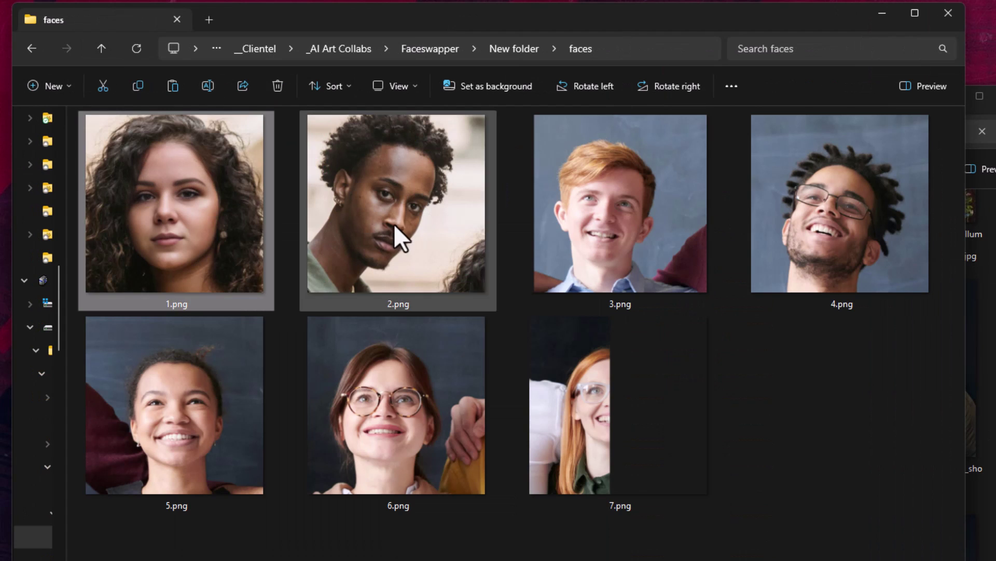
pyautogui.click(610, 236)
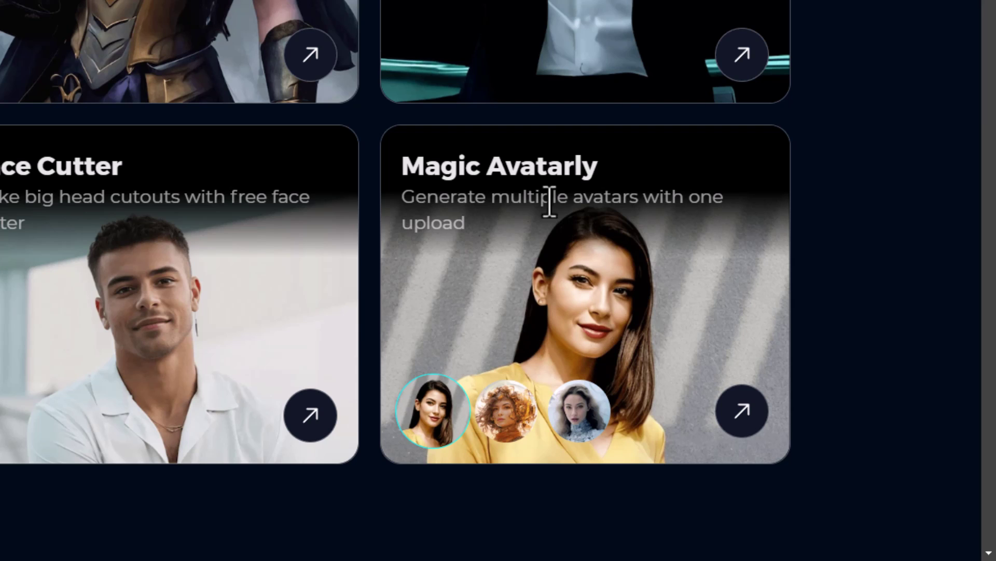
# - In Magic Avatarly choose Male, add the man's face photo, and generate avatars
pyautogui.click(543, 179)
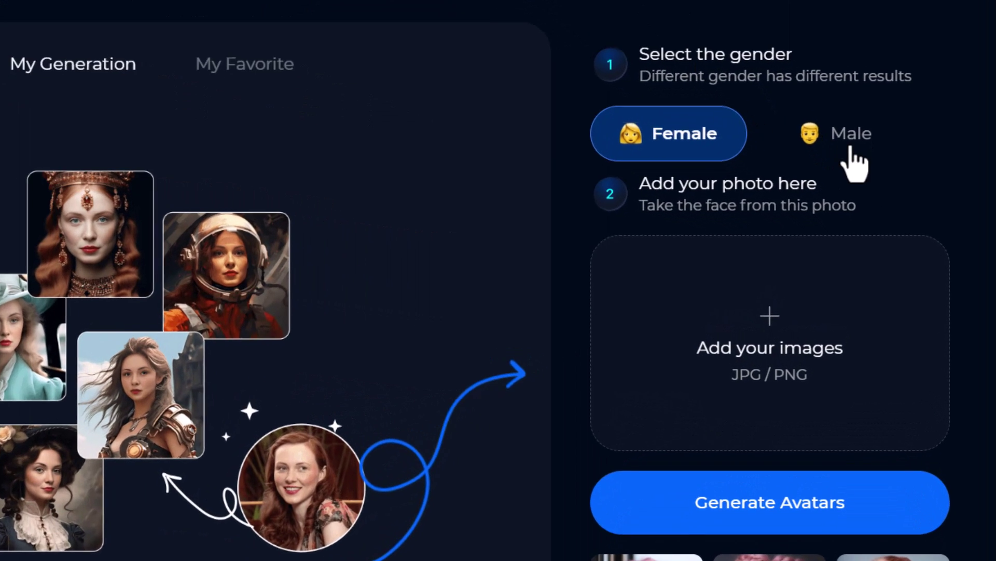
pyautogui.click(855, 179)
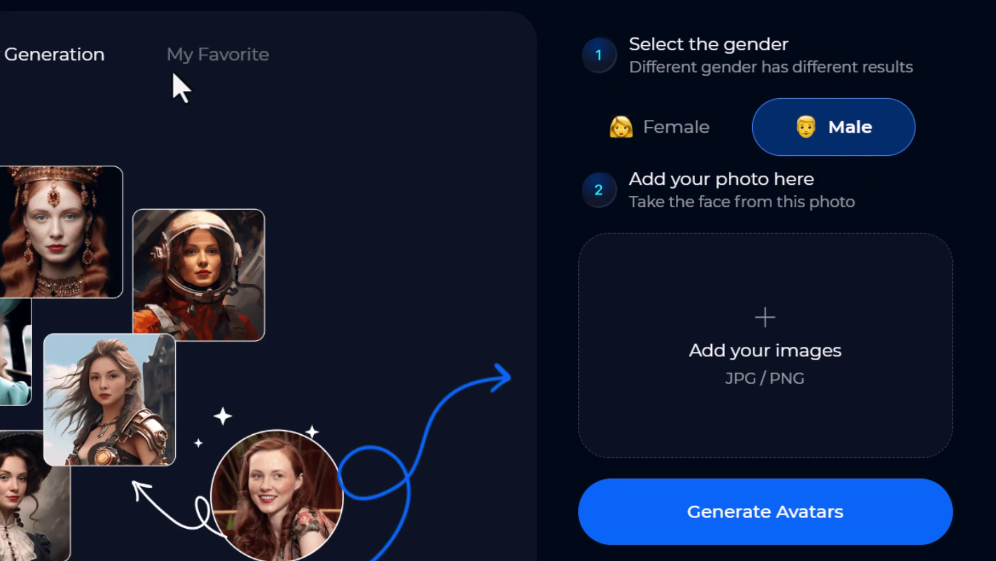
pyautogui.moveTo(995, 363); pyautogui.dragTo(746, 444)
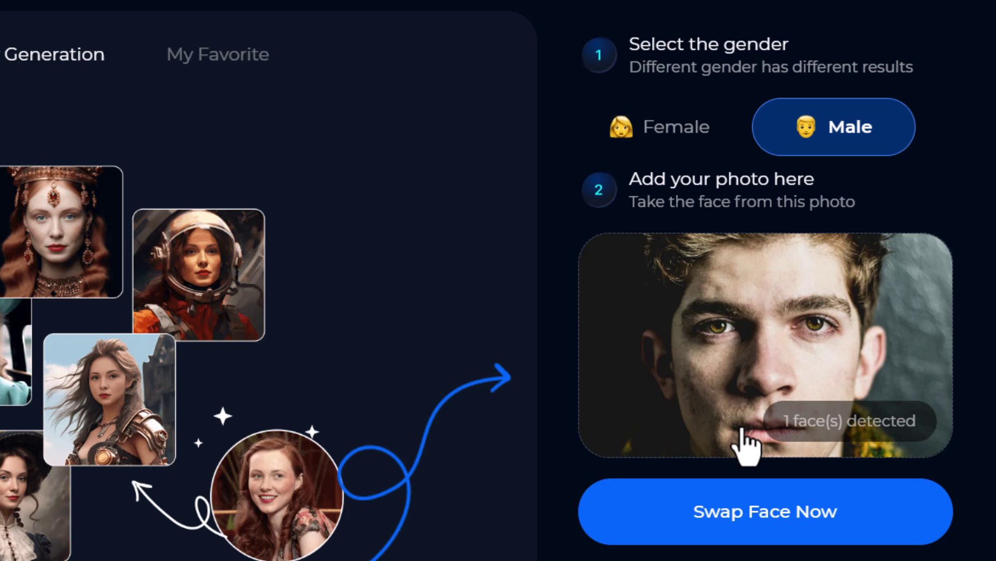
pyautogui.click(808, 525)
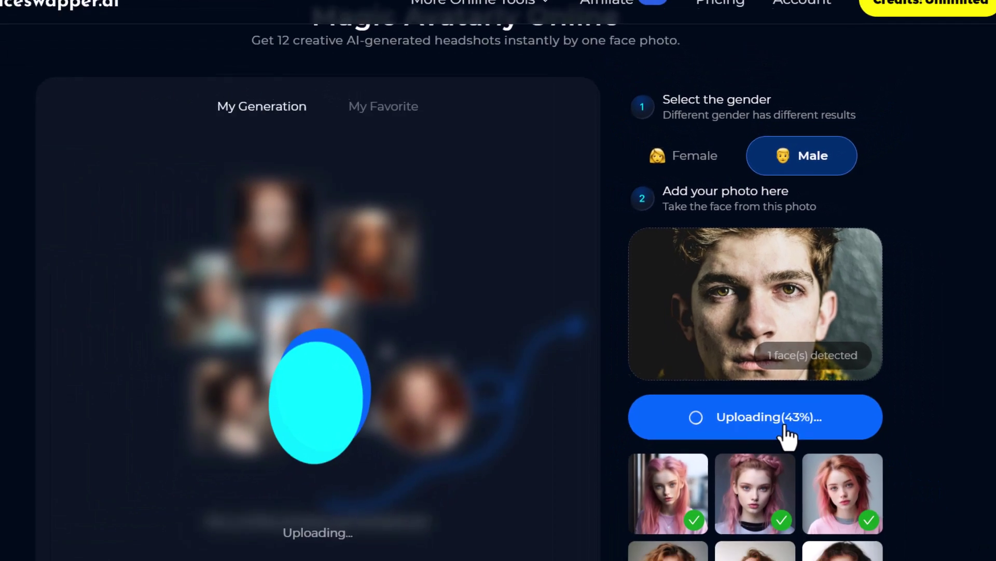